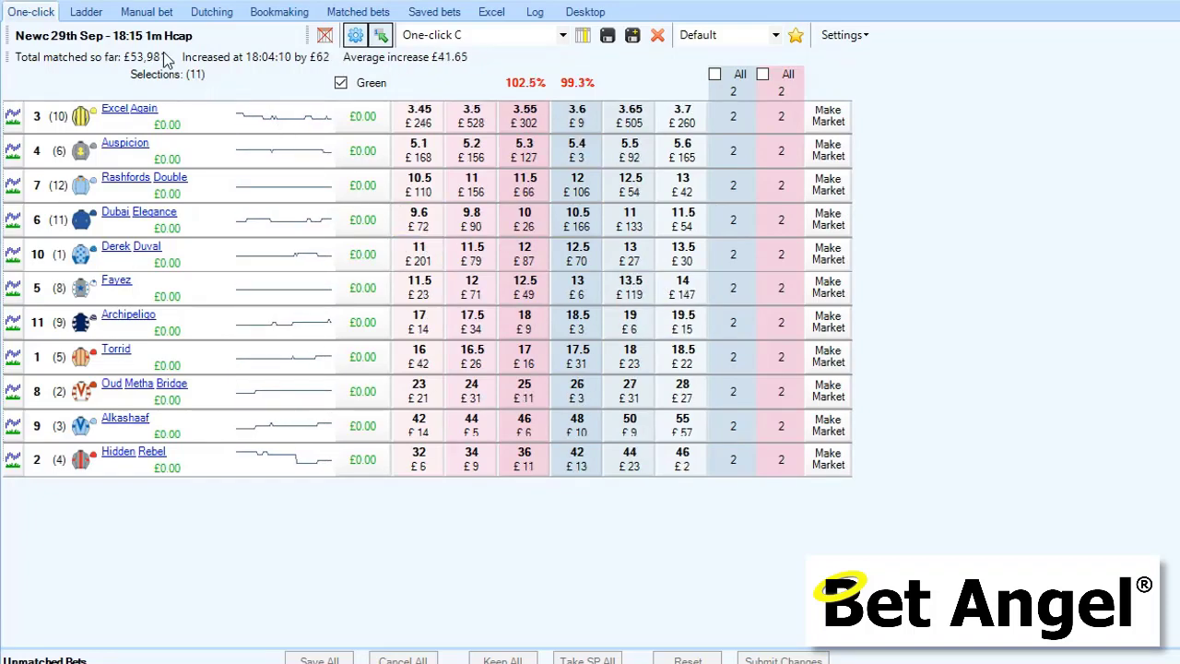
Show the ladder view of the market and scroll the Auspicion ladder to higher odds.
left_click(87, 11)
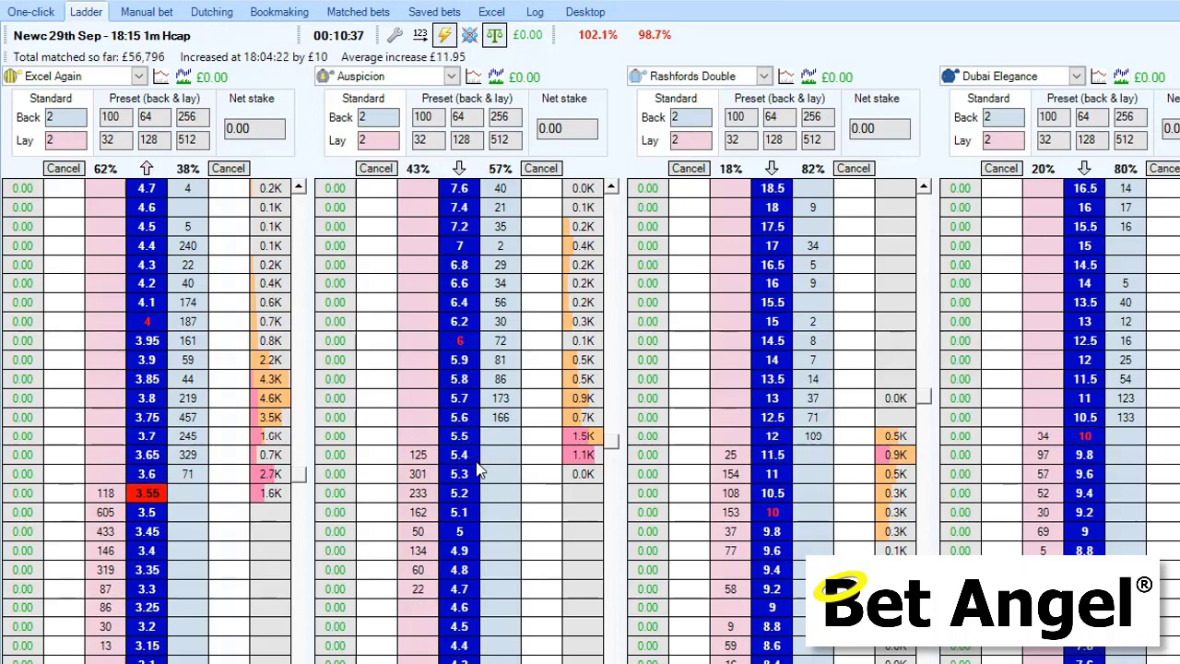
left_click(610, 187)
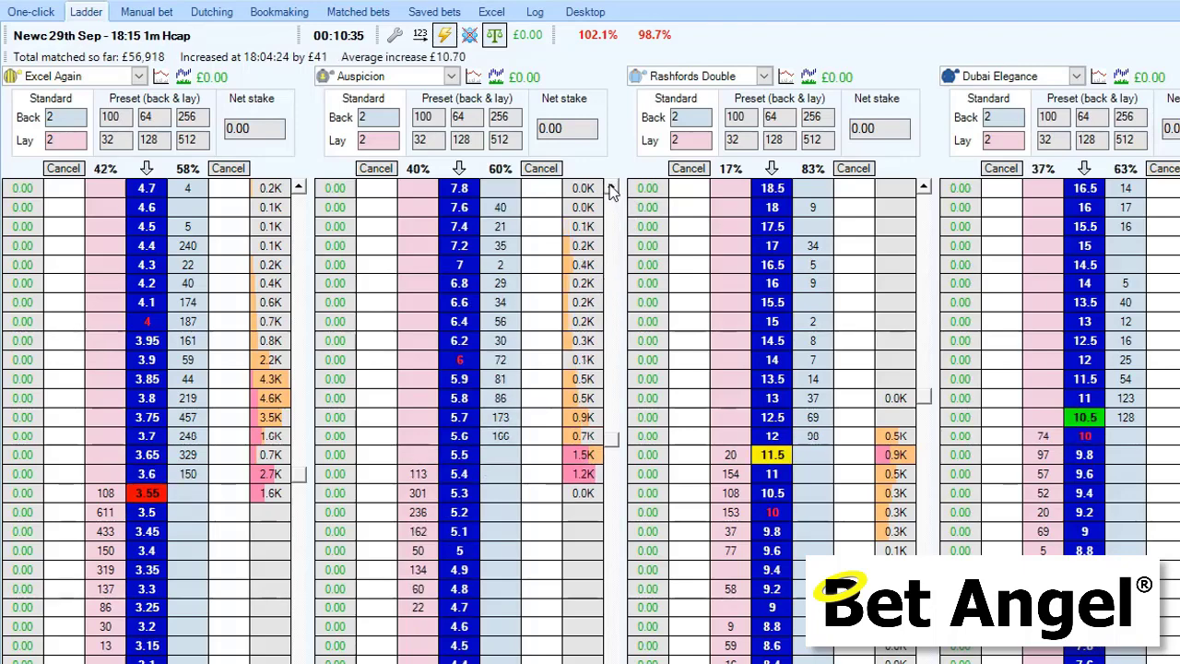
scroll(610, 187, "up", 1)
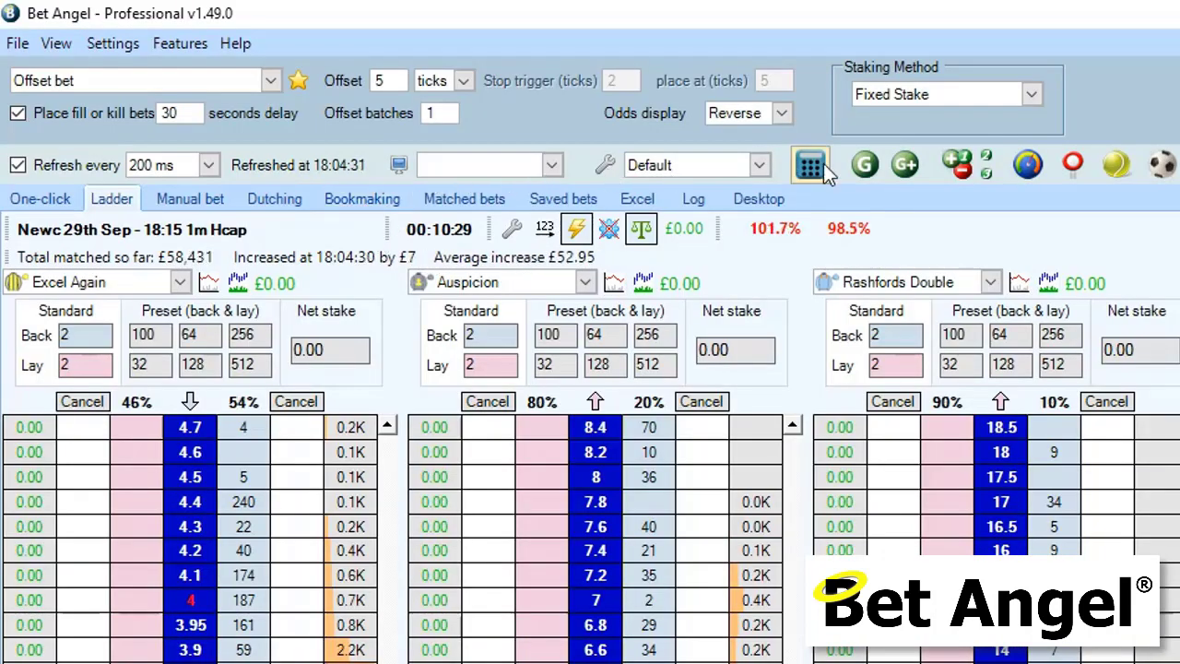
Open the In-play Trader for the 18:15 1m Hcap race, reposition its window and pin it on top.
left_click(1073, 165)
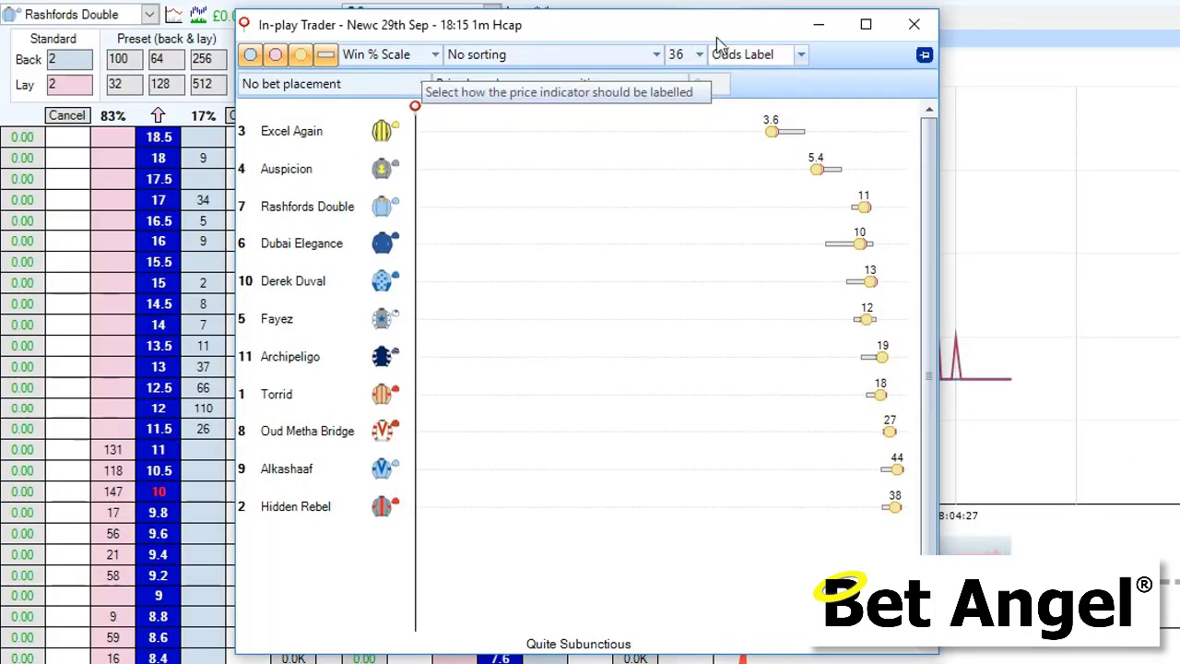
left_click_drag(562, 31, 415, 9)
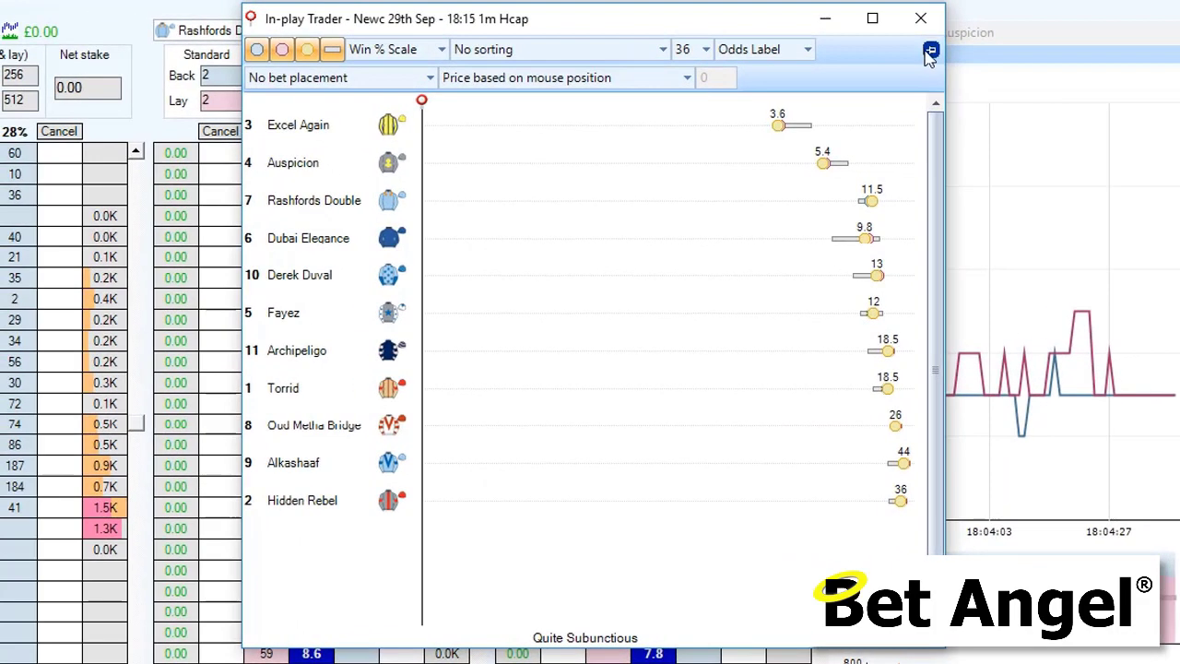
left_click(931, 52)
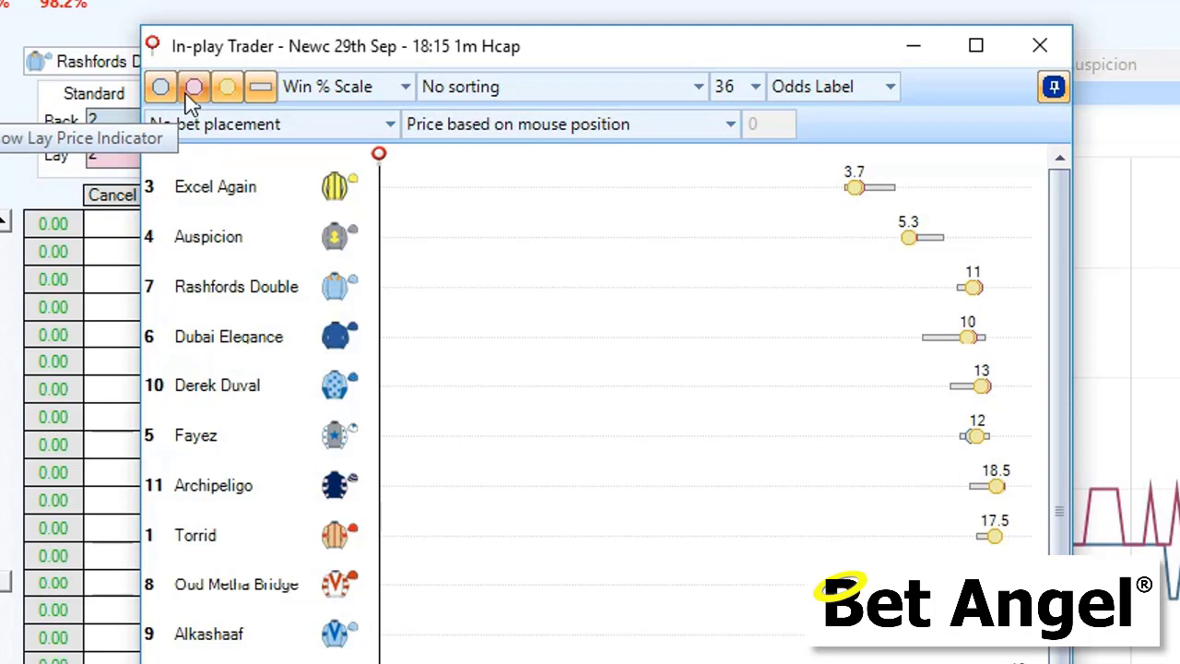
Hide the lay and back price indicators in the In-play Trader and shift its window slightly.
left_click(193, 87)
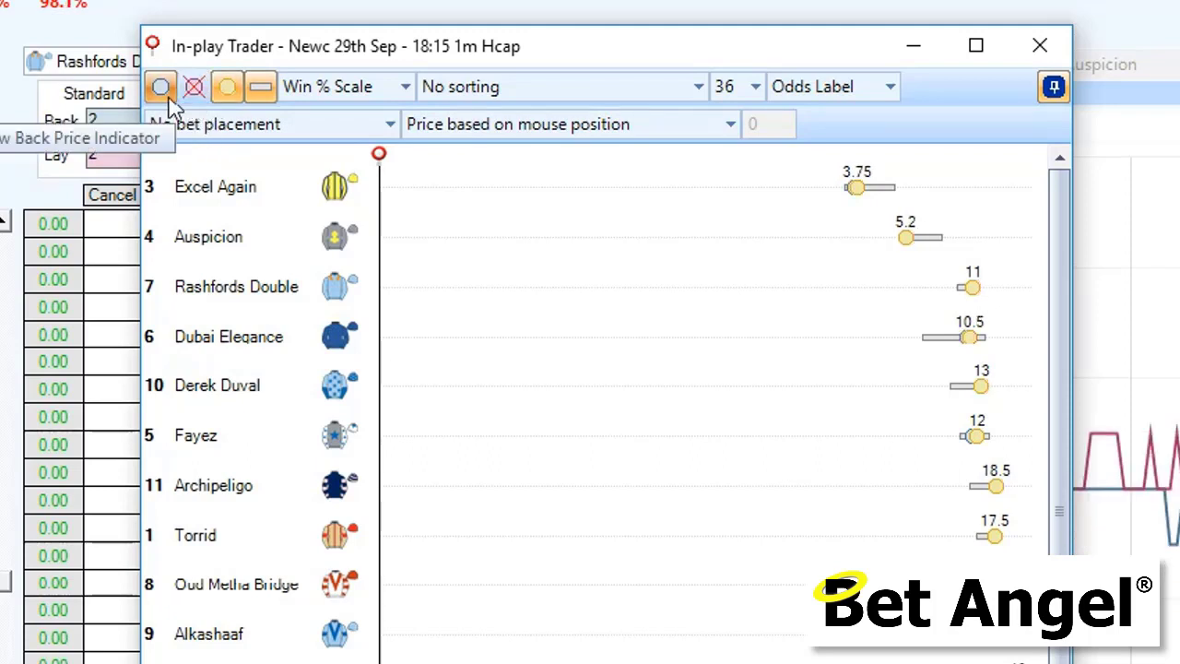
left_click(160, 87)
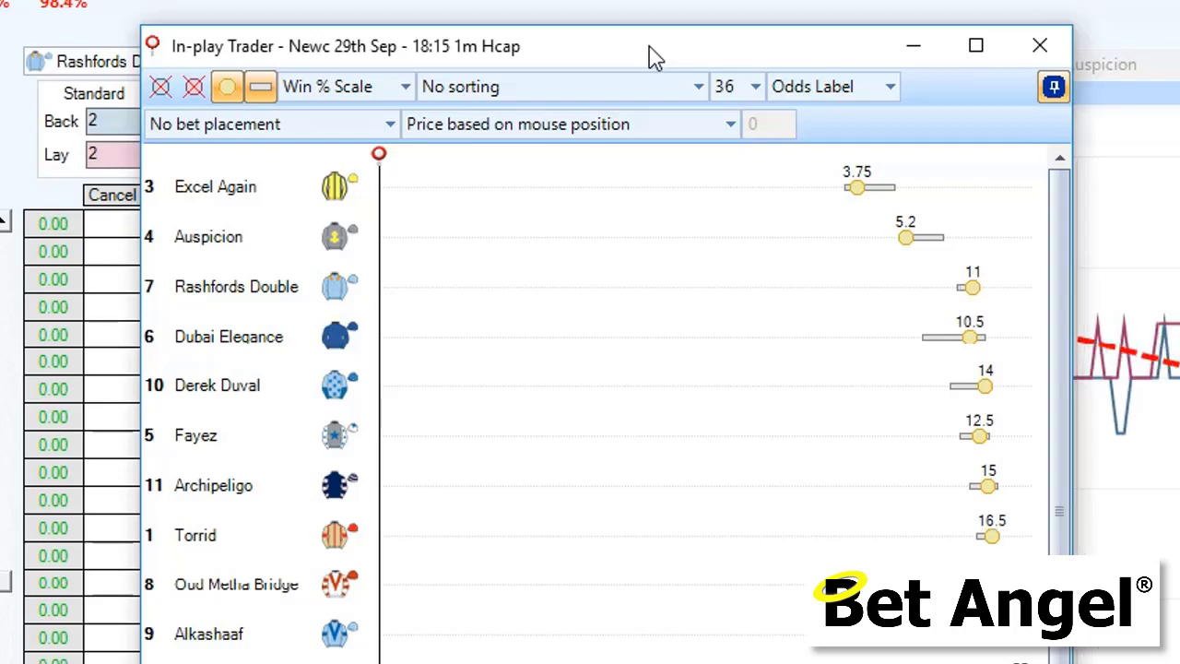
left_click_drag(649, 46, 632, 66)
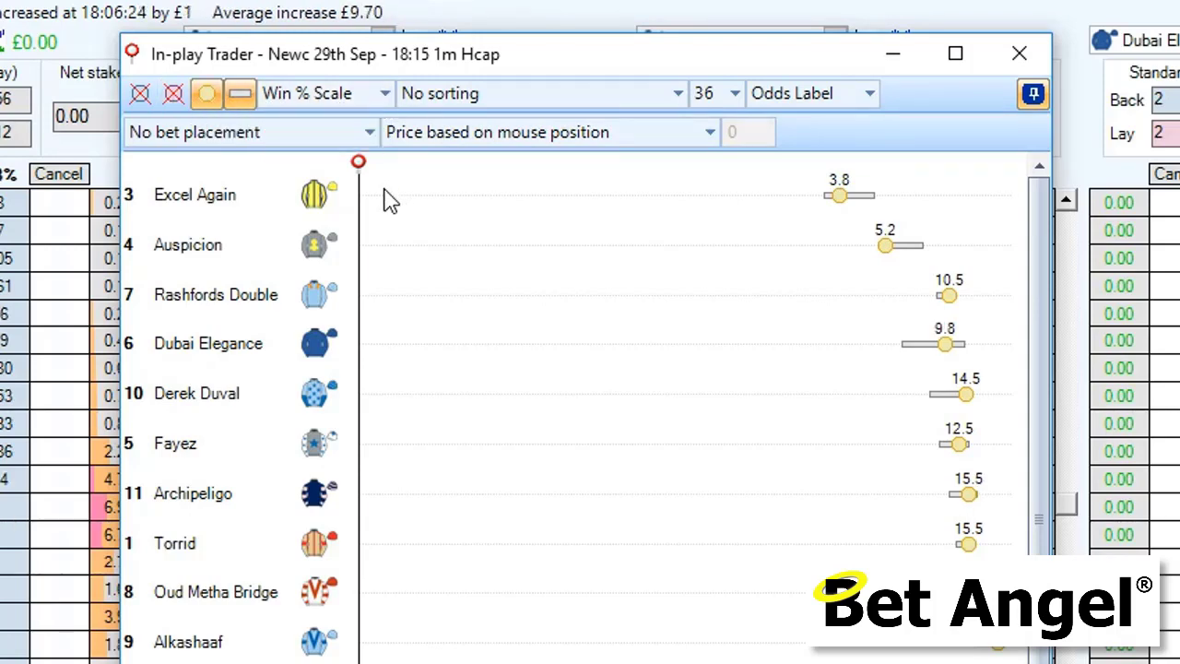
Compare the Tick Scale with the Win % Scale in the In-play Trader, ending on Win % Scale.
left_click(384, 98)
left_click(362, 159)
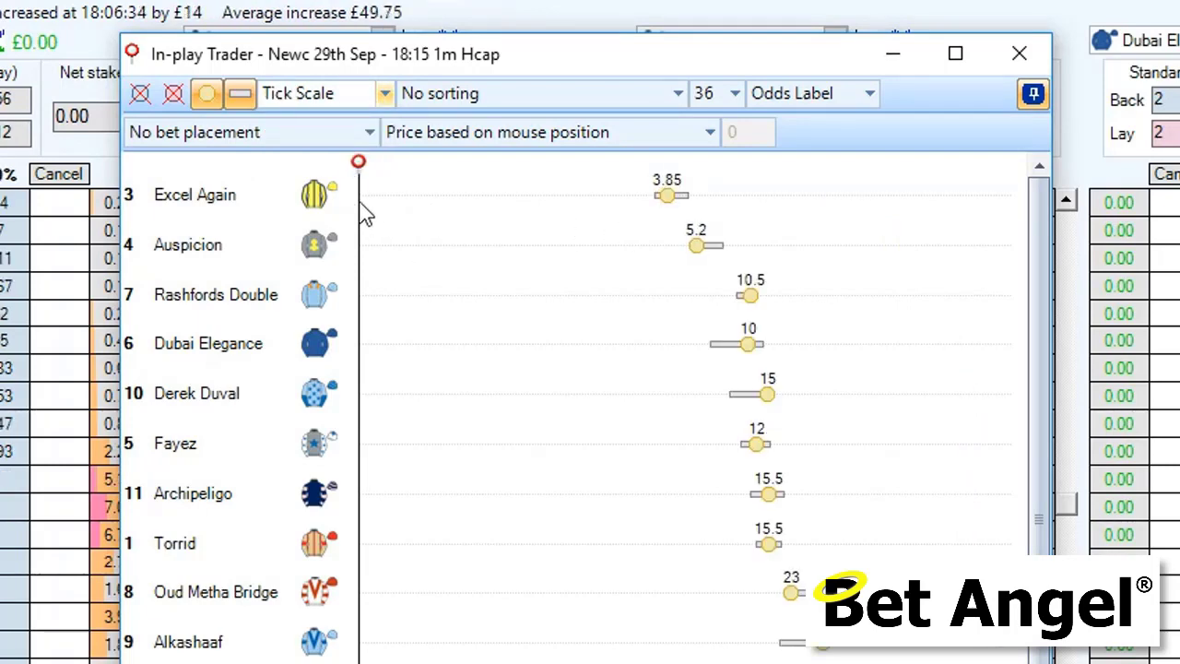
left_click(389, 93)
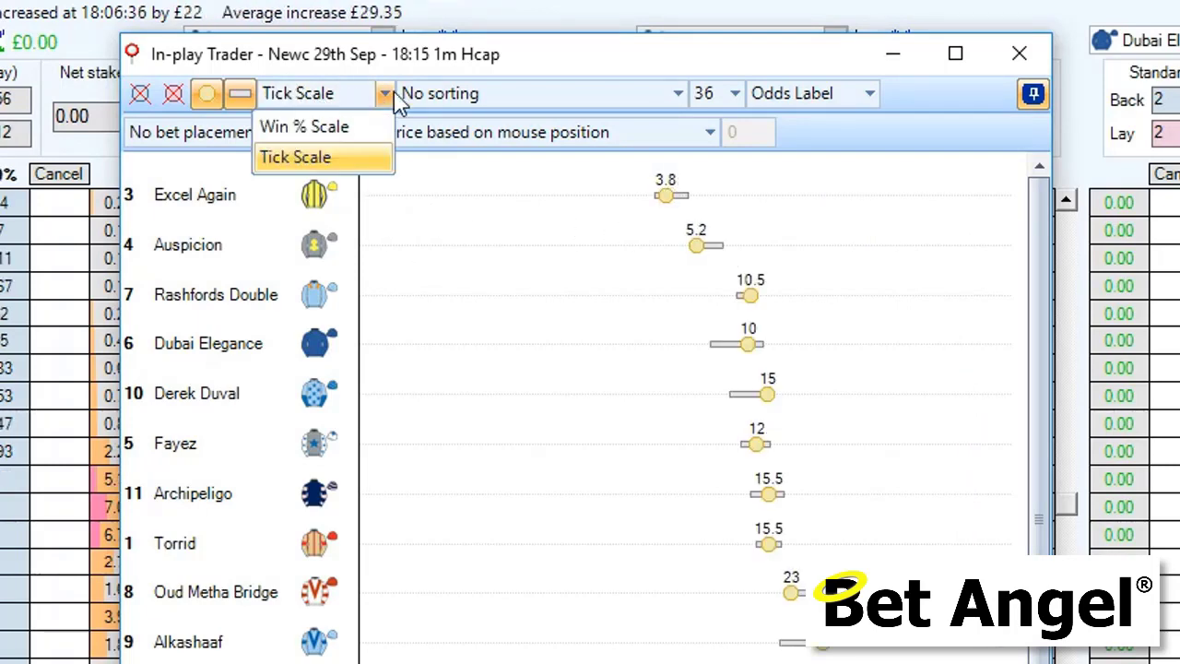
left_click(352, 128)
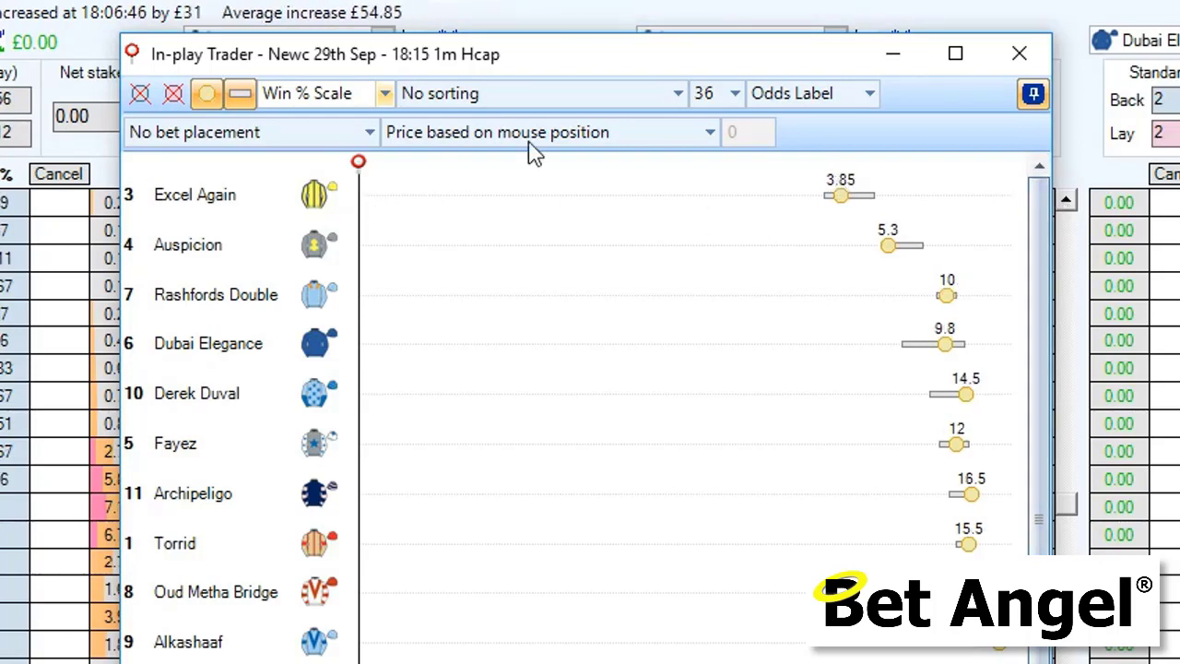
left_click(384, 96)
left_click(353, 156)
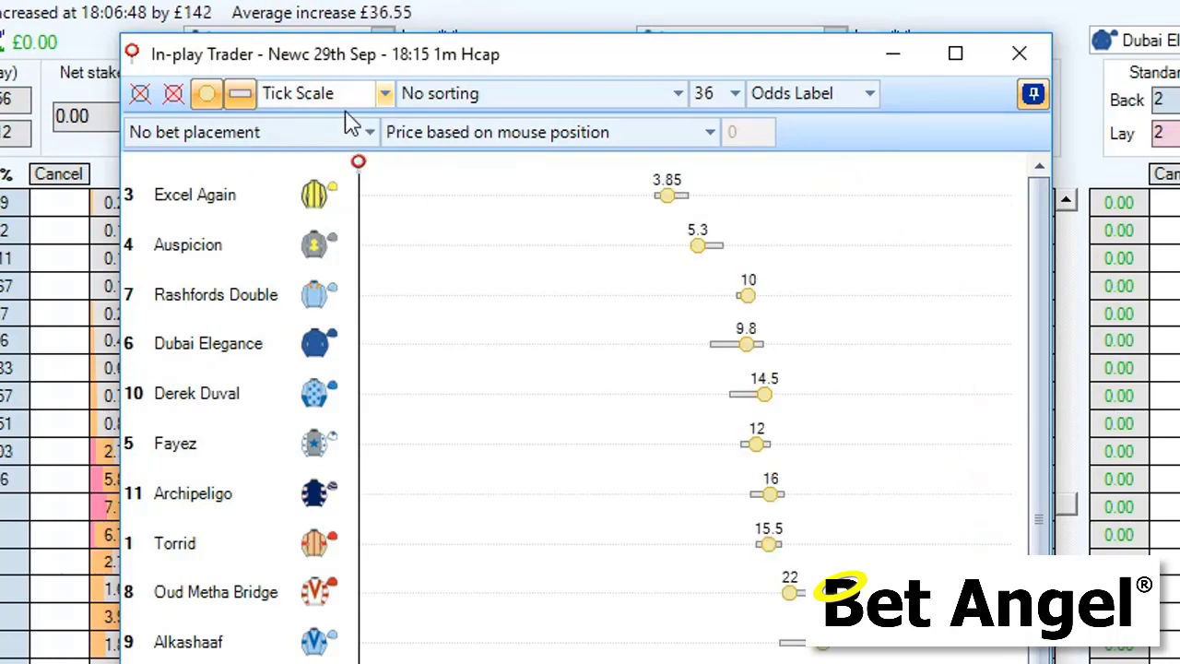
left_click(385, 94)
left_click(354, 129)
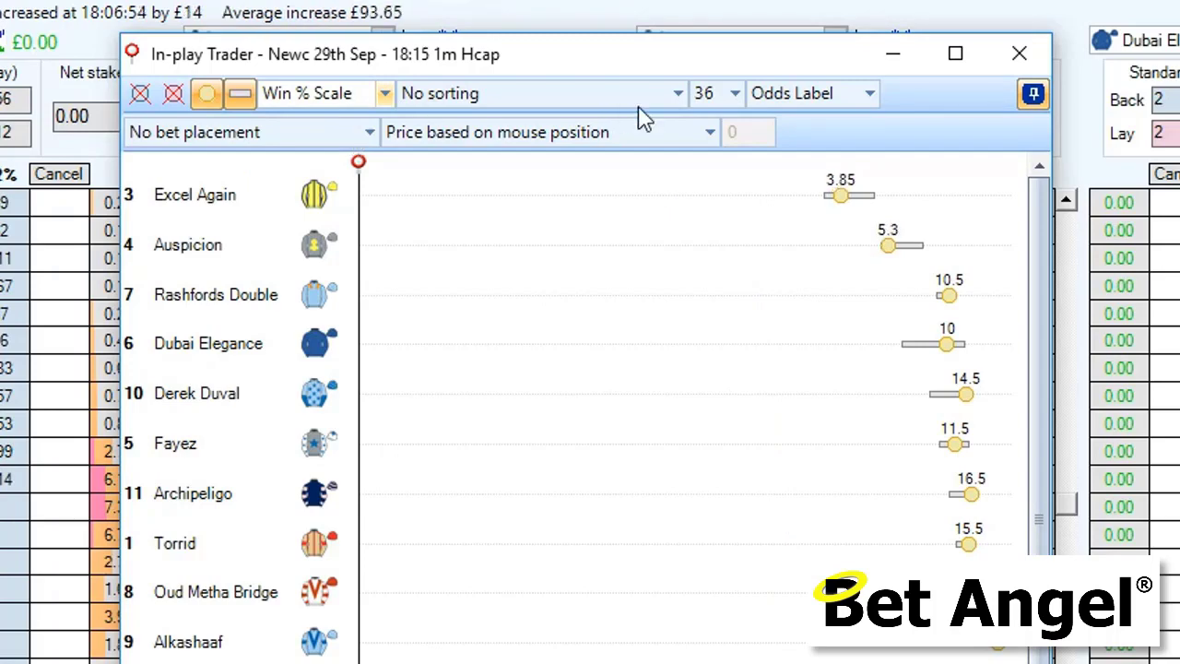
Try a runner row height of 44 in the In-play Trader and restore it to 36.
left_click(737, 96)
left_click(737, 96)
left_click(736, 96)
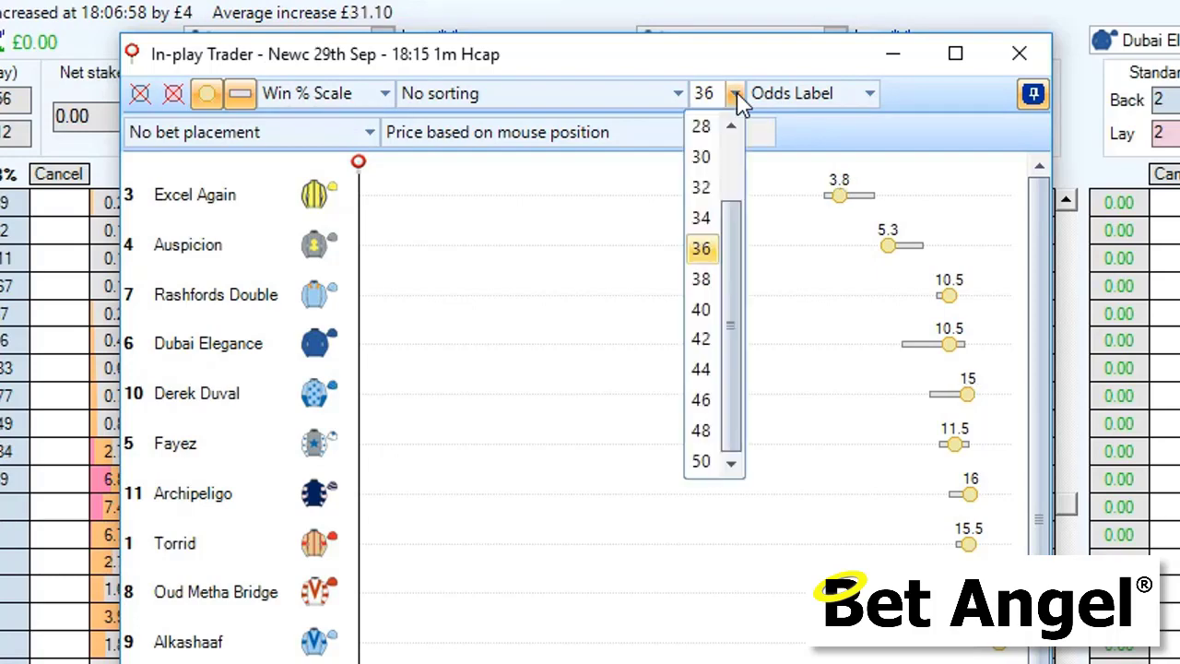
left_click(700, 369)
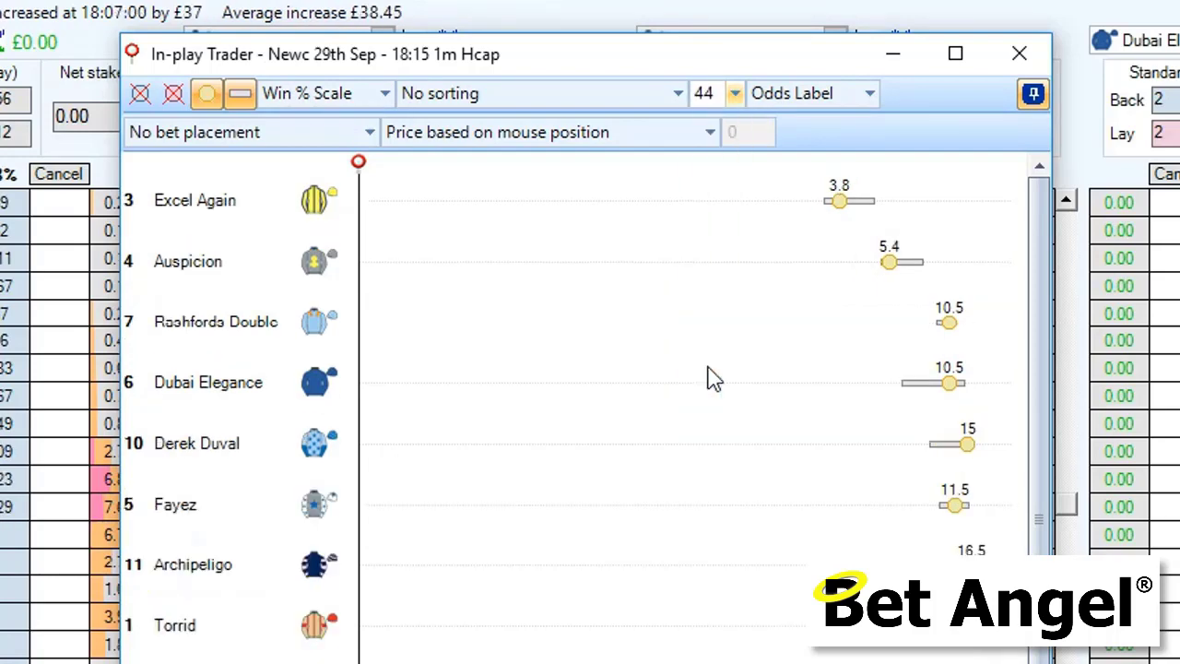
left_click(734, 95)
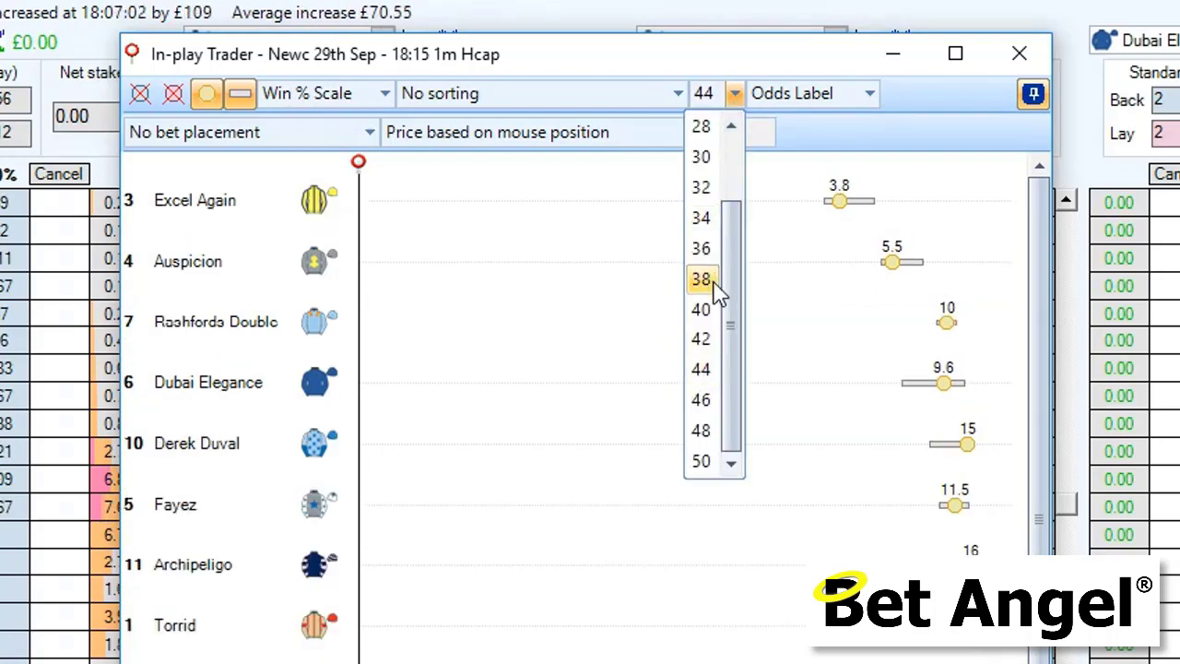
left_click(703, 249)
Try the price indicators with No Labels and Win % Label, and return them to Odds Label.
left_click(856, 97)
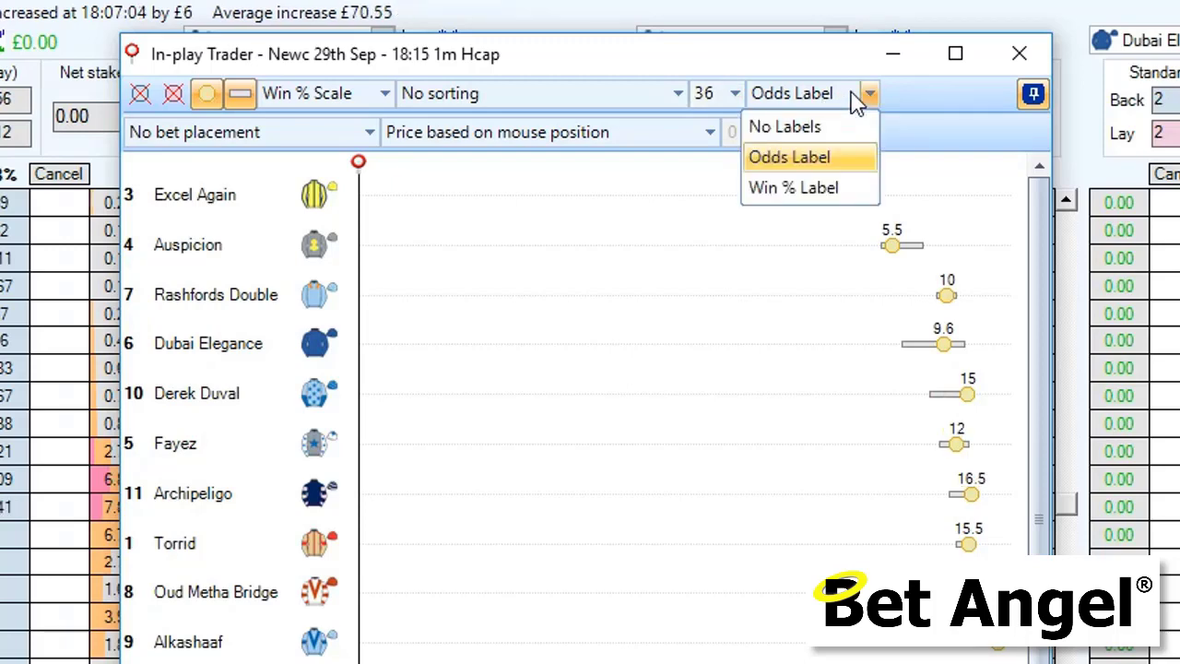
left_click(829, 127)
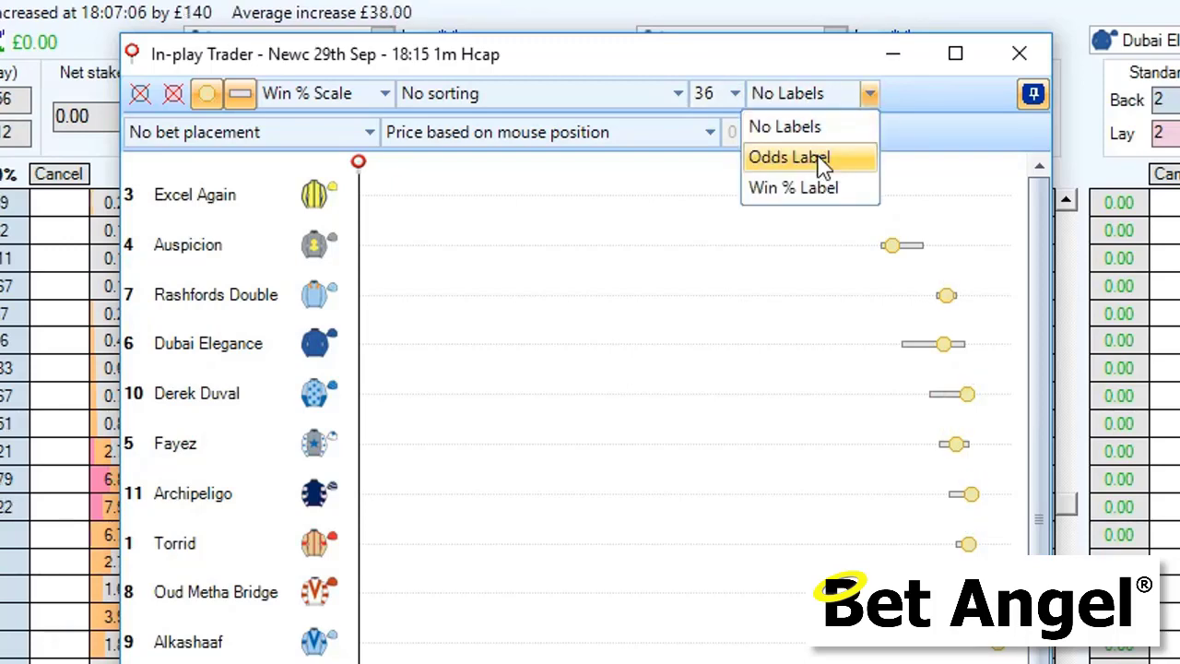
left_click(819, 157)
left_click(821, 94)
left_click(824, 156)
scroll(821, 189, "down", 1)
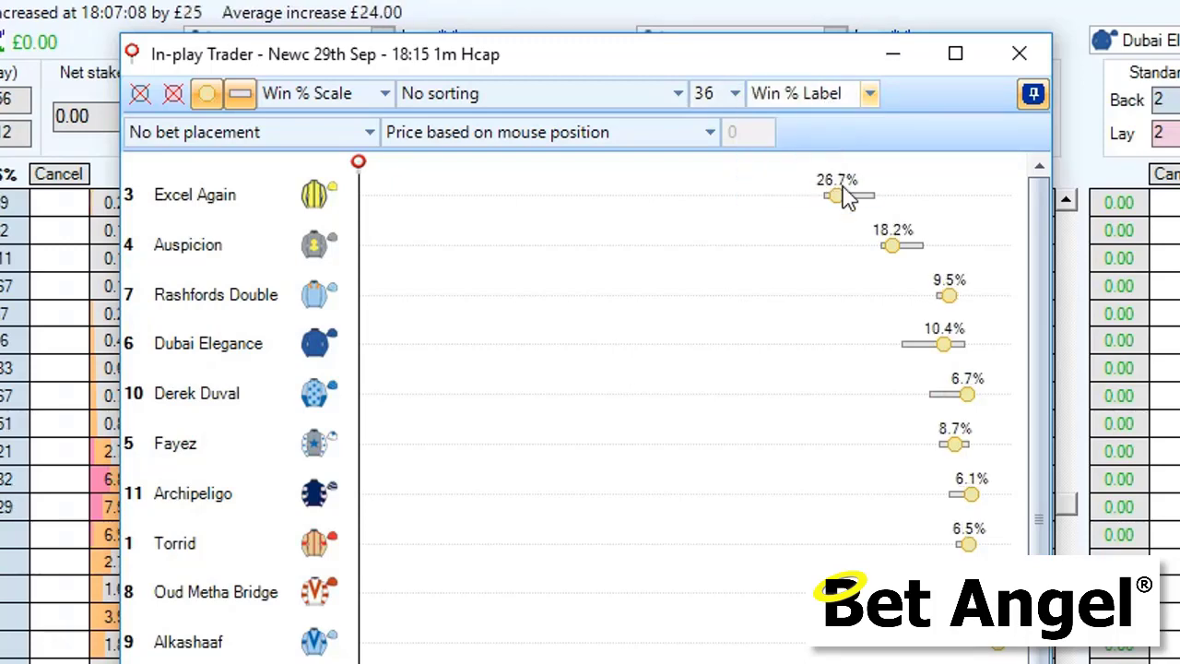
left_click(869, 93)
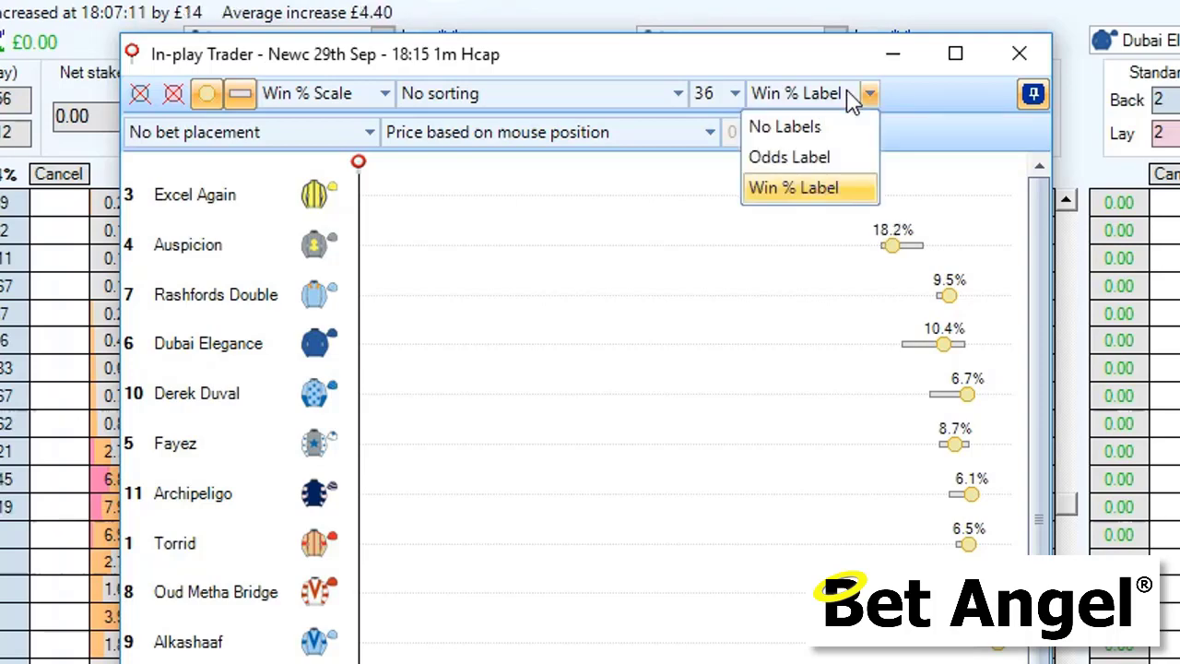
left_click(818, 157)
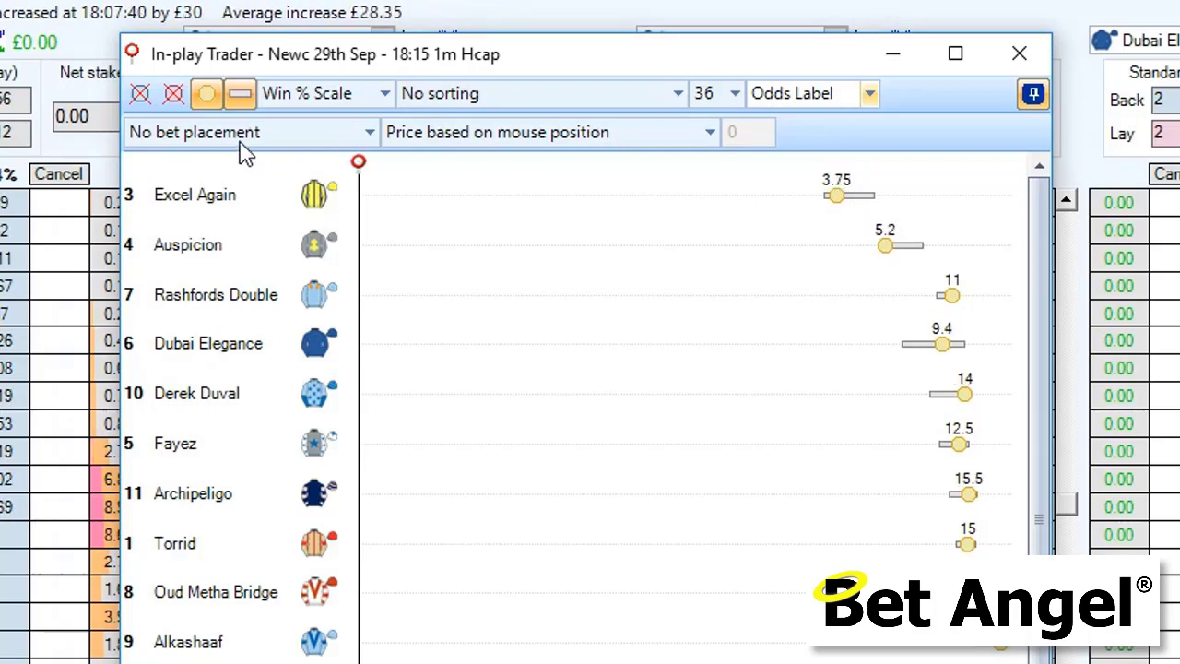
Review the available bet placement modes and bet price options in the In-play Trader without changing either one.
left_click(369, 134)
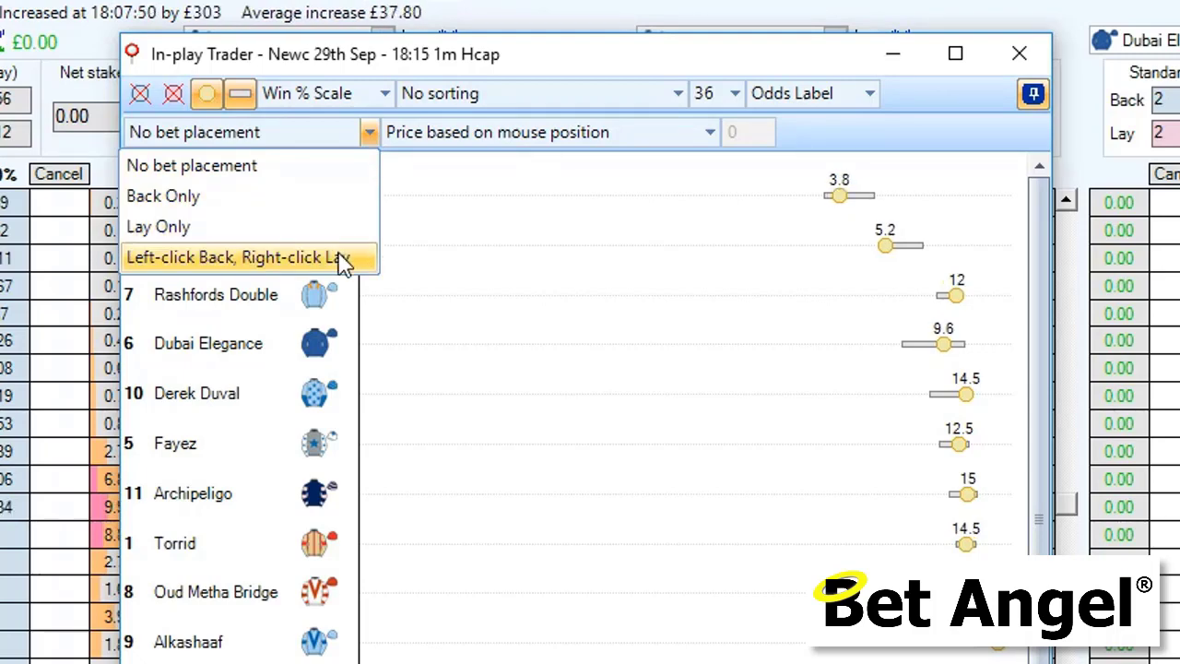
left_click(592, 193)
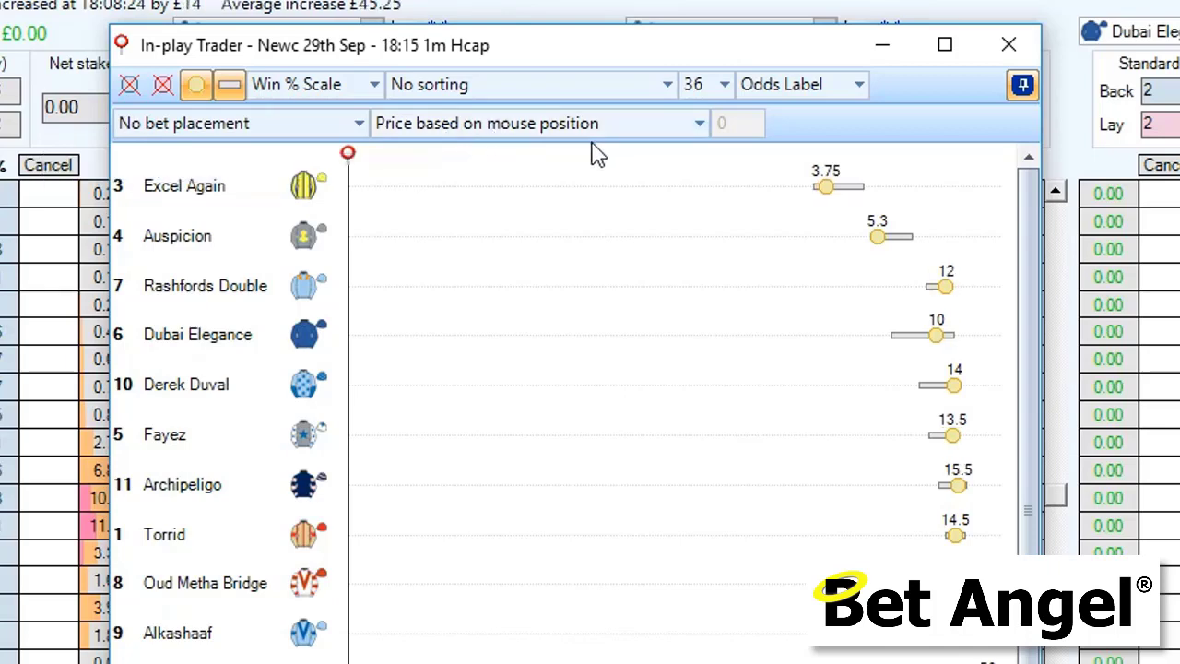
left_click(700, 126)
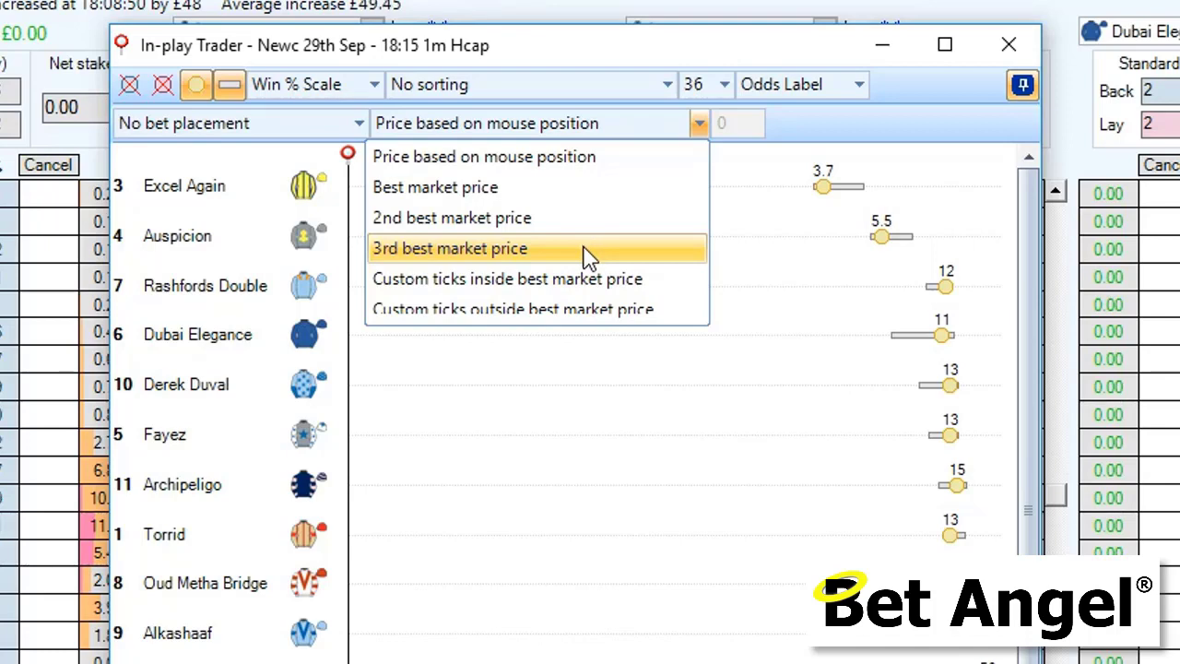
left_click(835, 129)
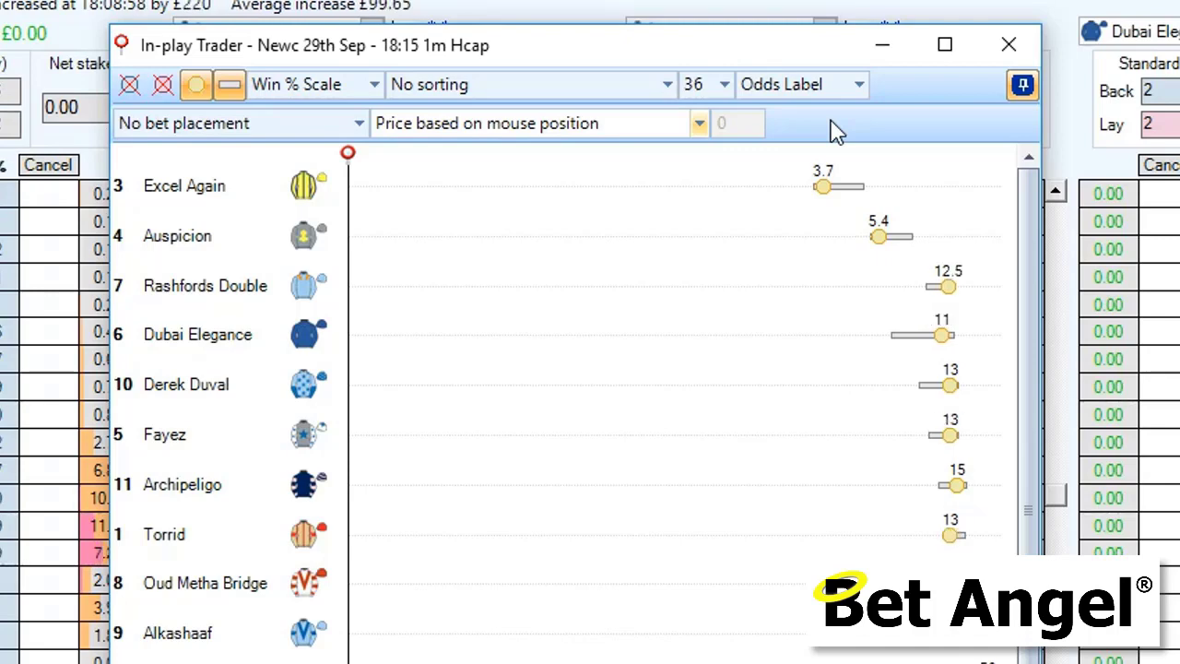
Display the One-click screen with the In-play Trader window moved beside it and shortened to fit the runner list.
left_click_drag(675, 57, 1179, 25)
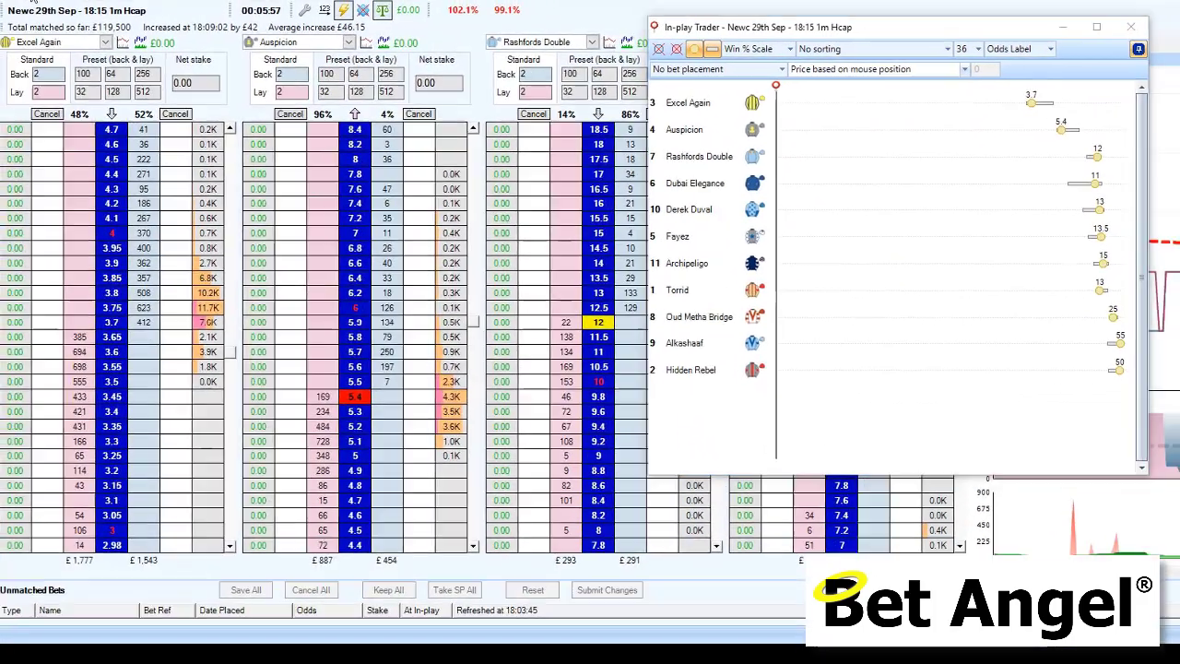
left_click(65, 4)
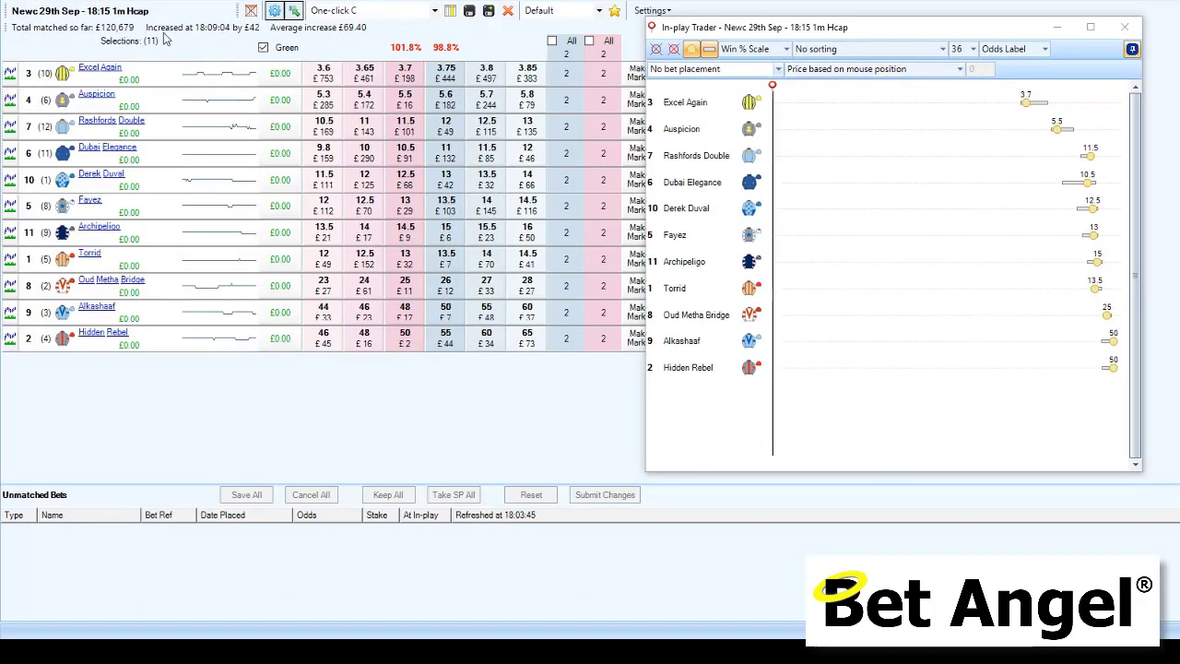
left_click_drag(866, 33, 892, 0)
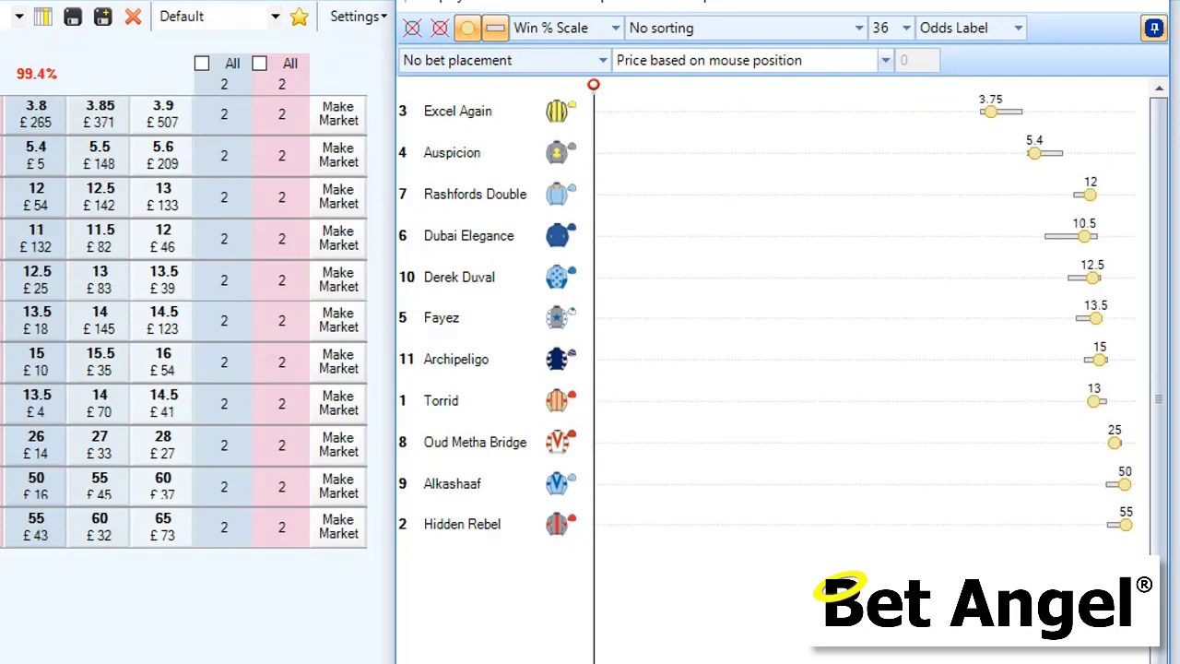
left_click_drag(627, 661, 627, 577)
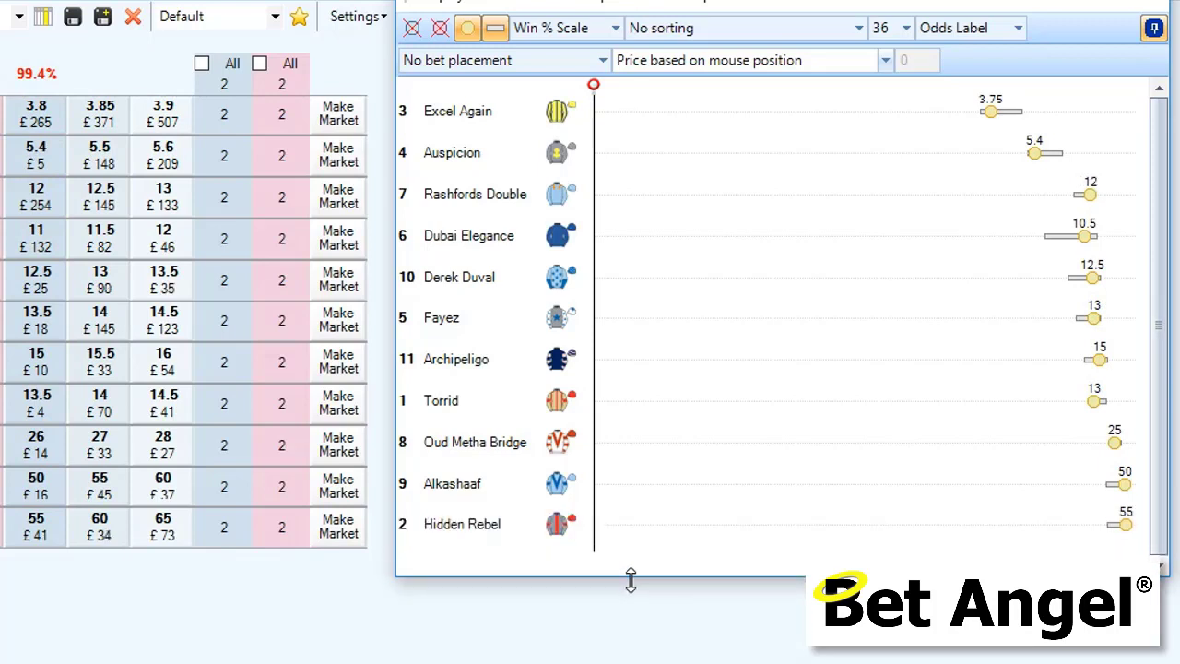
left_click_drag(767, 9, 761, 0)
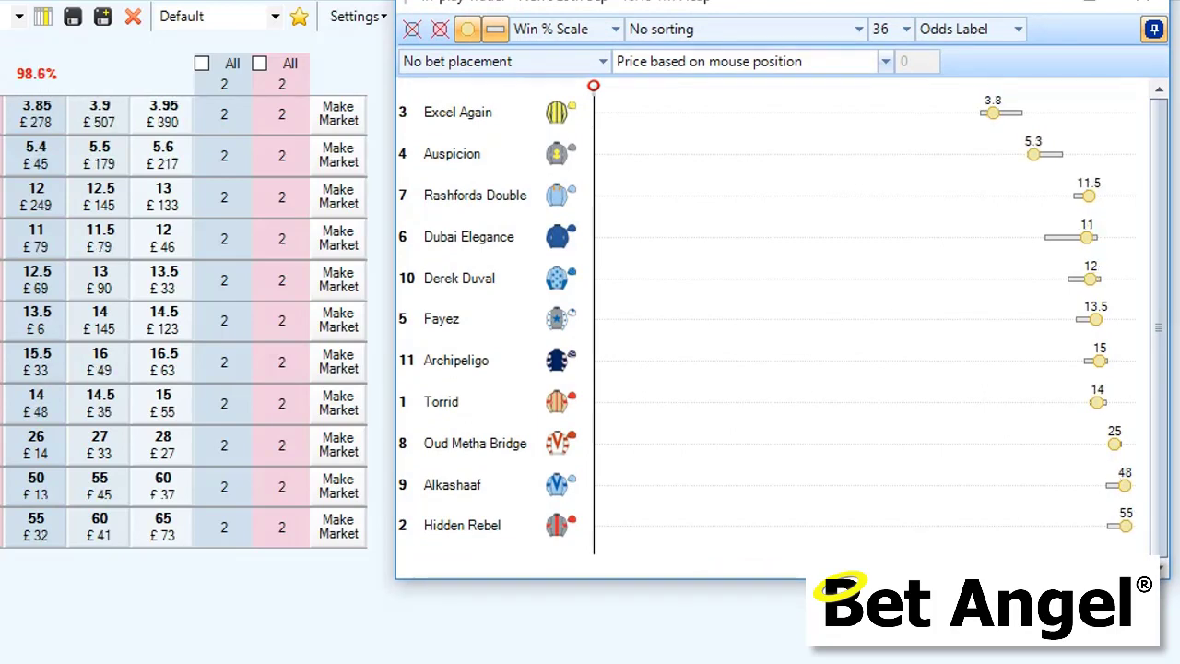
left_click_drag(797, 6, 776, 2)
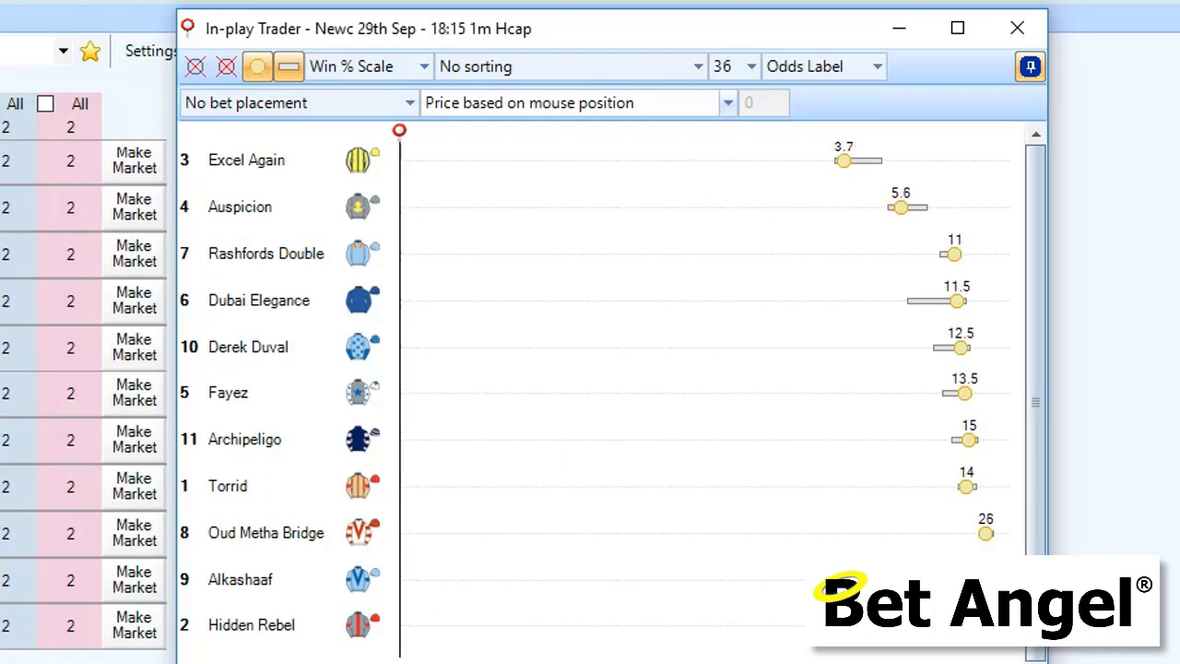
Back I Can Fly in the Dund 18:30 7f Mdn race for a stake of 10 at odds of 1.76, and show the matched bets.
left_click(133, 166)
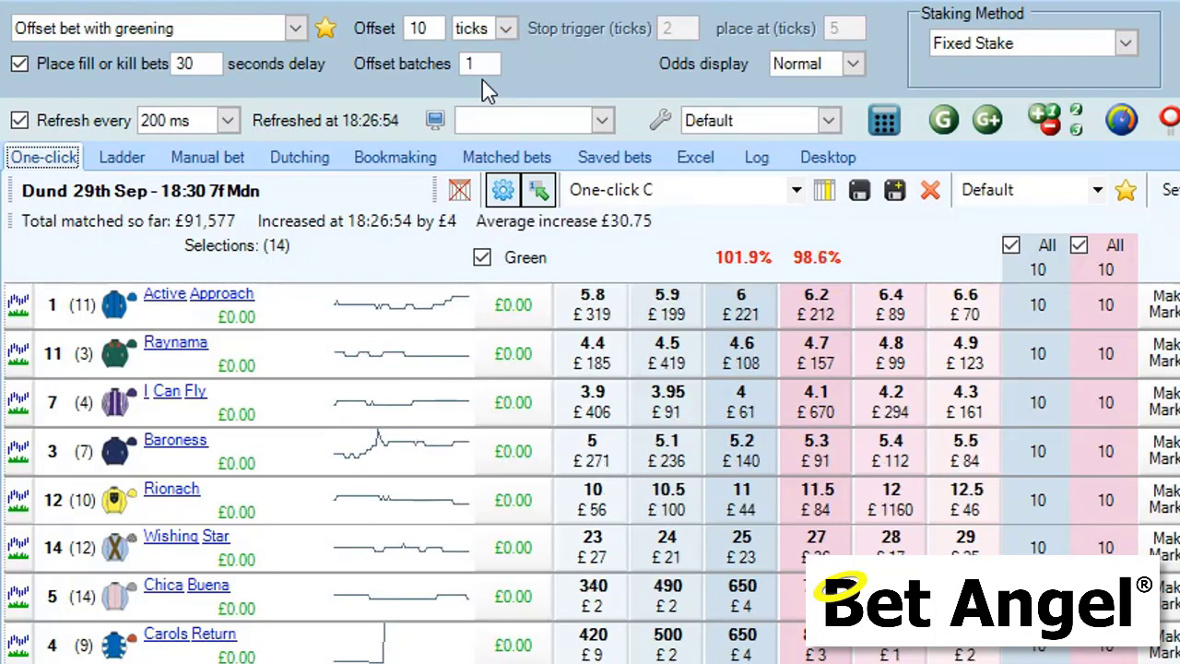
left_click(500, 352)
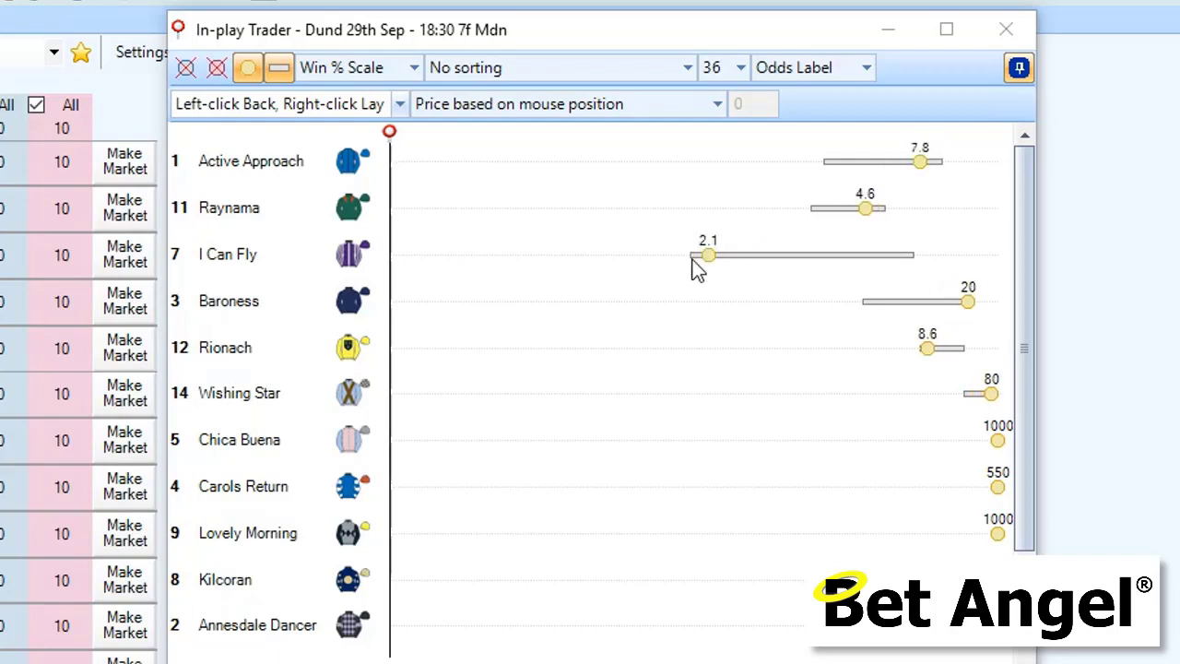
left_click(626, 255)
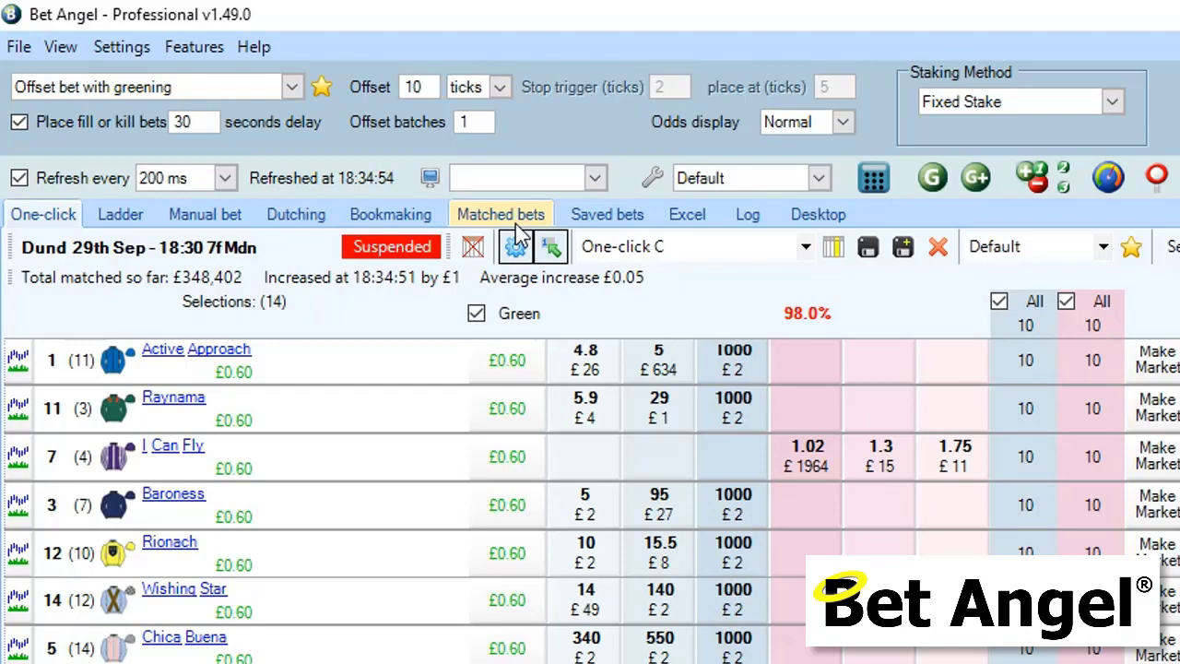
left_click(515, 223)
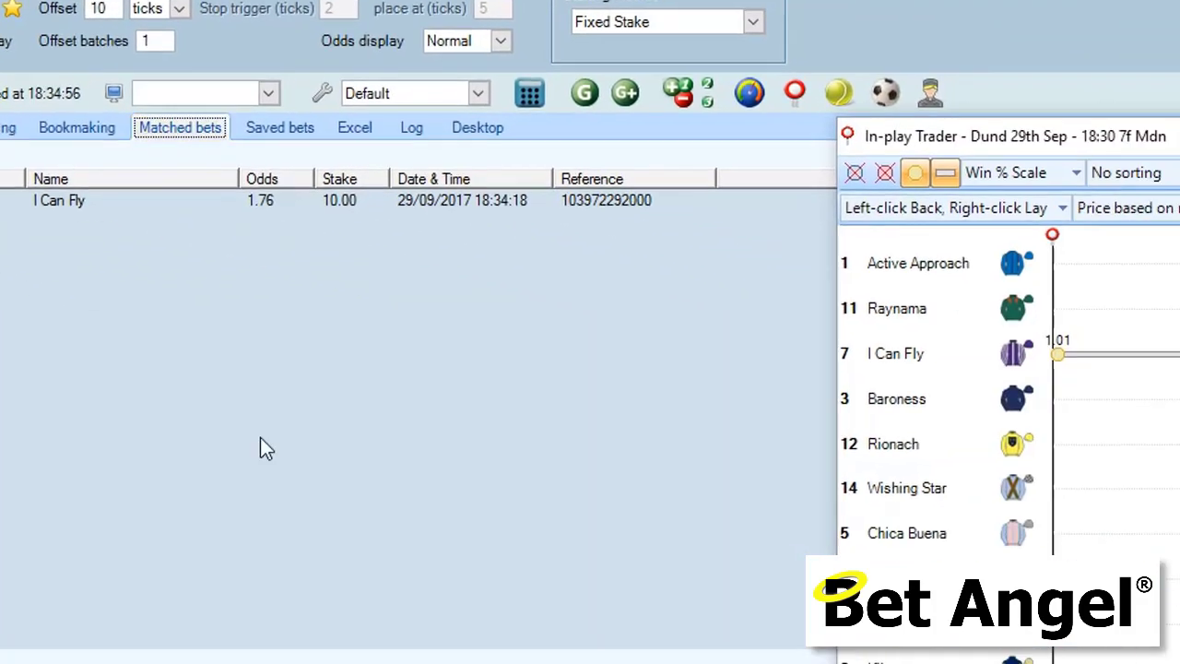